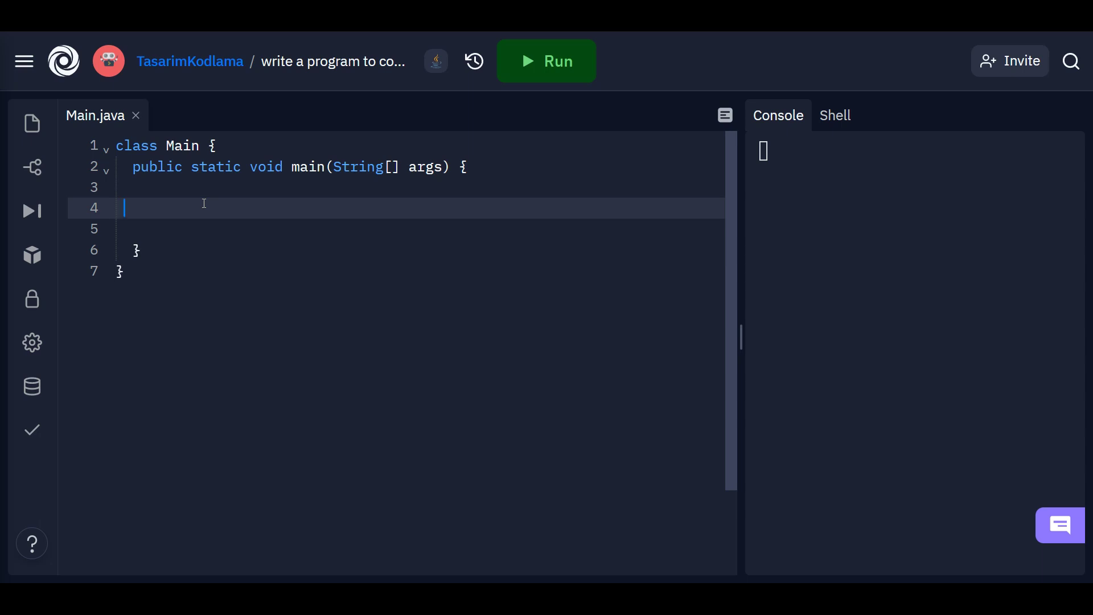
{"action": "type", "text": "String strNum = \"855431\";"}
Add a blank line below the strNum = "855431" declaration and start a line for println((int) '0')
{"action": "key", "text": "Return"}
{"action": "key", "text": "Up"}
{"action": "key", "text": "Tab"}
{"action": "key", "text": "Down"}
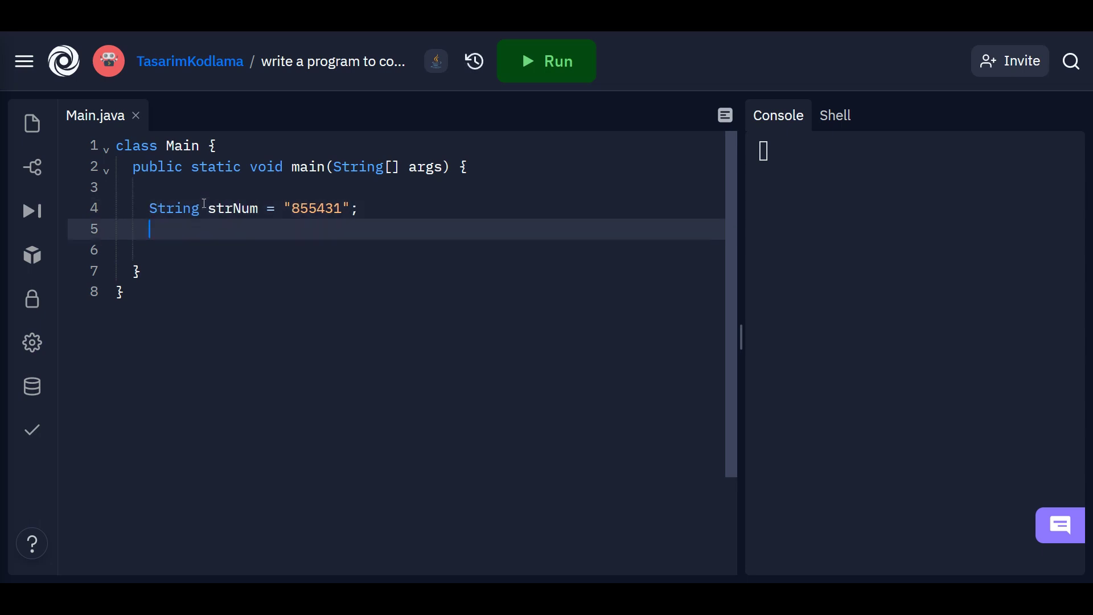
{"action": "key", "text": "Return"}
{"action": "type", "text": "System.out.println( (int) '0');"}
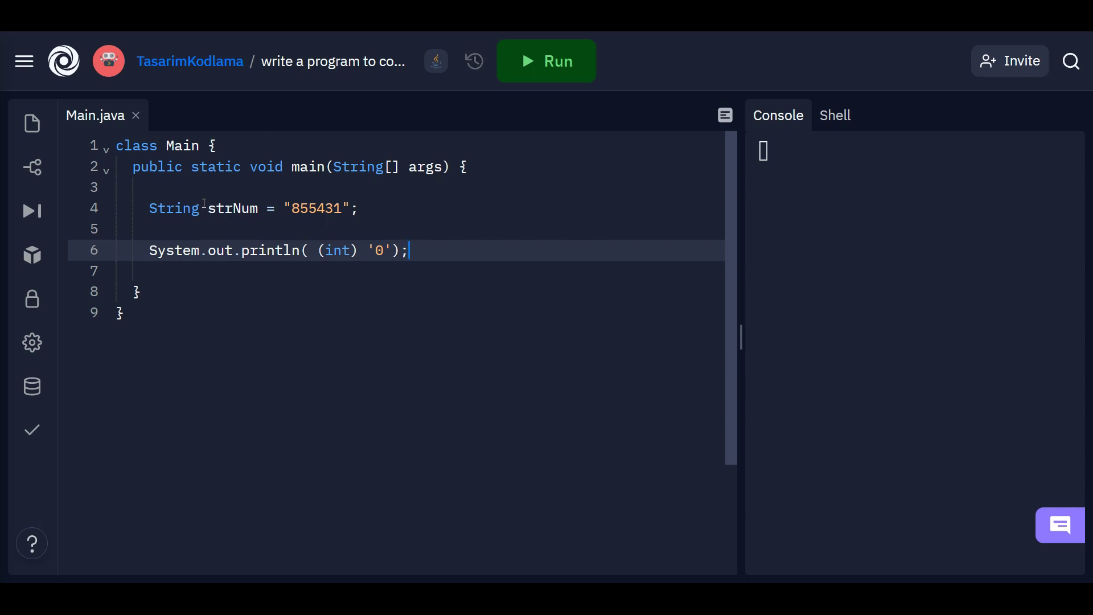
Run to print 48 for '0', then duplicate the println line several times
{"action": "left_click", "coordinate": [537, 68]}
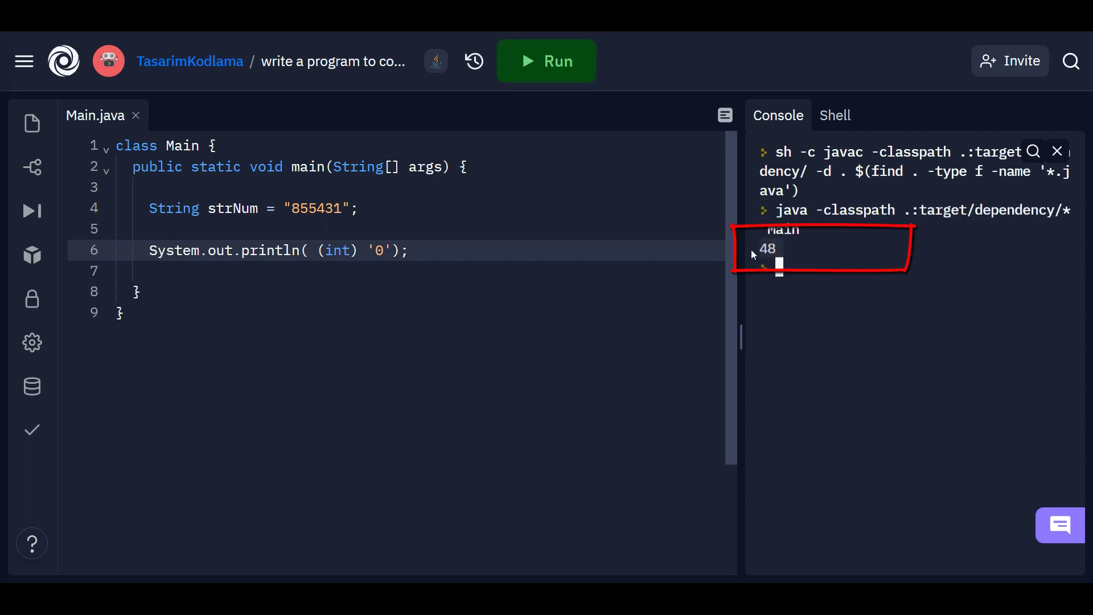
{"action": "left_click", "coordinate": [422, 236]}
{"action": "key", "text": "shift+alt+Down"}
{"action": "key", "text": "shift+alt+Down"}
{"action": "key", "text": "shift+alt+Down"}
{"action": "key", "text": "shift+alt+Down"}
{"action": "key", "text": "shift+alt+Down"}
{"action": "key", "text": "shift+alt+Down"}
{"action": "key", "text": "shift+alt+Down"}
{"action": "key", "text": "Up"}
{"action": "key", "text": "Up"}
{"action": "key", "text": "Up"}
{"action": "key", "text": "Up"}
{"action": "key", "text": "Left"}
{"action": "key", "text": "Left"}
{"action": "key", "text": "Left"}
Replace the 0 in each duplicated println line with the next digit
{"action": "key", "text": "BackSpace"}
{"action": "type", "text": "1"}
{"action": "key", "text": "Down"}
{"action": "key", "text": "BackSpace"}
{"action": "type", "text": "2"}
{"action": "key", "text": "Down"}
{"action": "key", "text": "BackSpace"}
{"action": "type", "text": "3"}
{"action": "key", "text": "Down"}
{"action": "key", "text": "BackSpace"}
{"action": "type", "text": "4"}
{"action": "key", "text": "Down"}
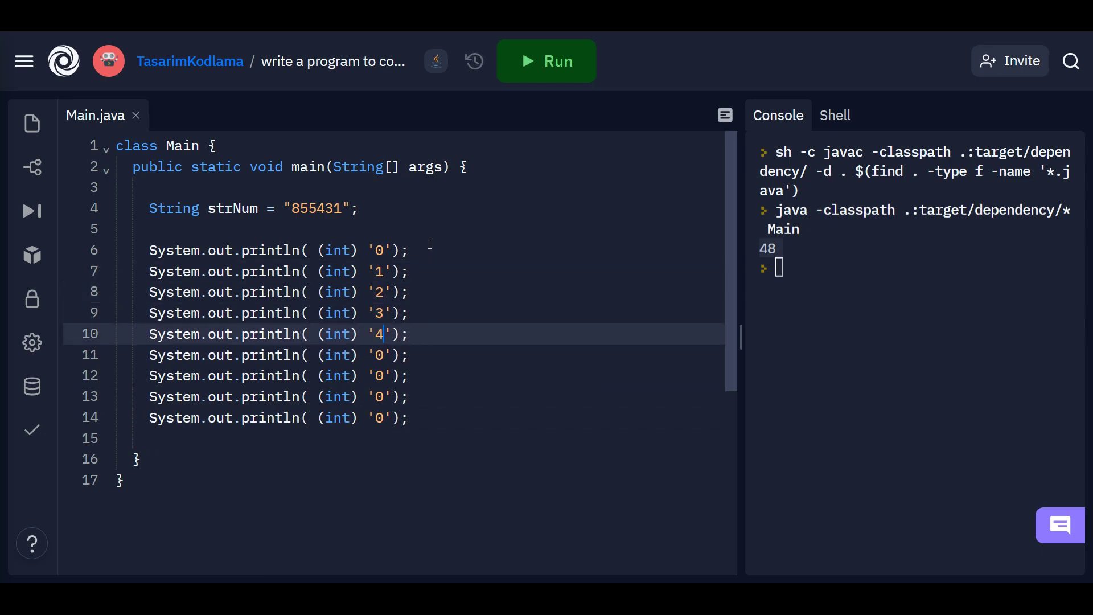
{"action": "key", "text": "BackSpace"}
{"action": "type", "text": "5"}
{"action": "key", "text": "Down"}
{"action": "key", "text": "BackSpace"}
{"action": "type", "text": "6"}
{"action": "key", "text": "Down"}
{"action": "key", "text": "BackSpace"}
{"action": "type", "text": "7"}
{"action": "key", "text": "Down"}
{"action": "key", "text": "BackSpace"}
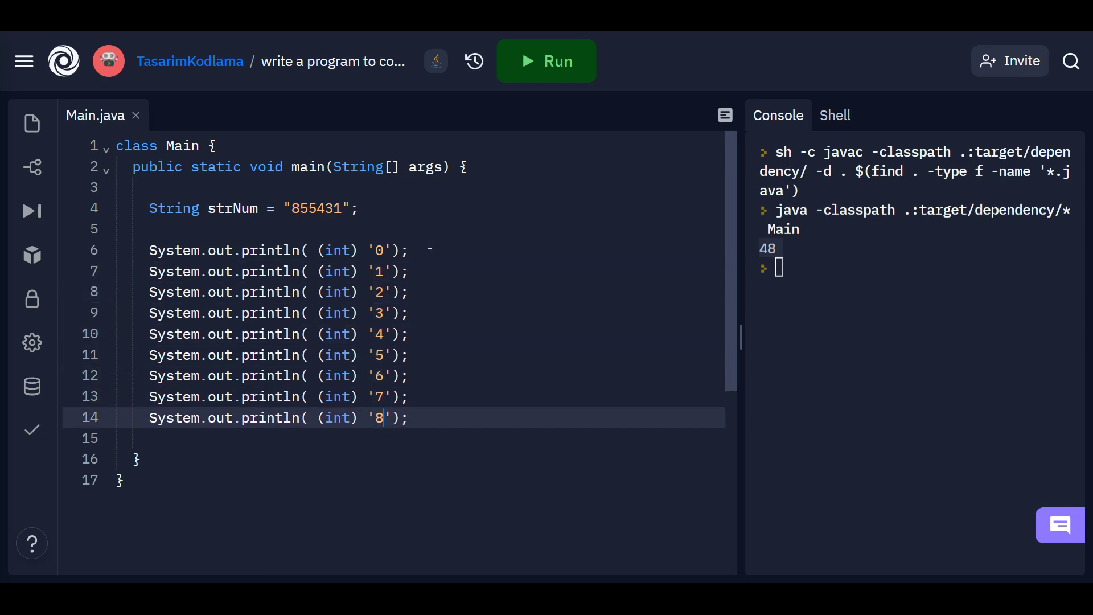
{"action": "type", "text": "8"}
Add a println line for digit 9 and run, printing codes 48 through 57
{"action": "key", "text": "shift+alt+Down"}
{"action": "key", "text": "BackSpace"}
{"action": "type", "text": "9');"}
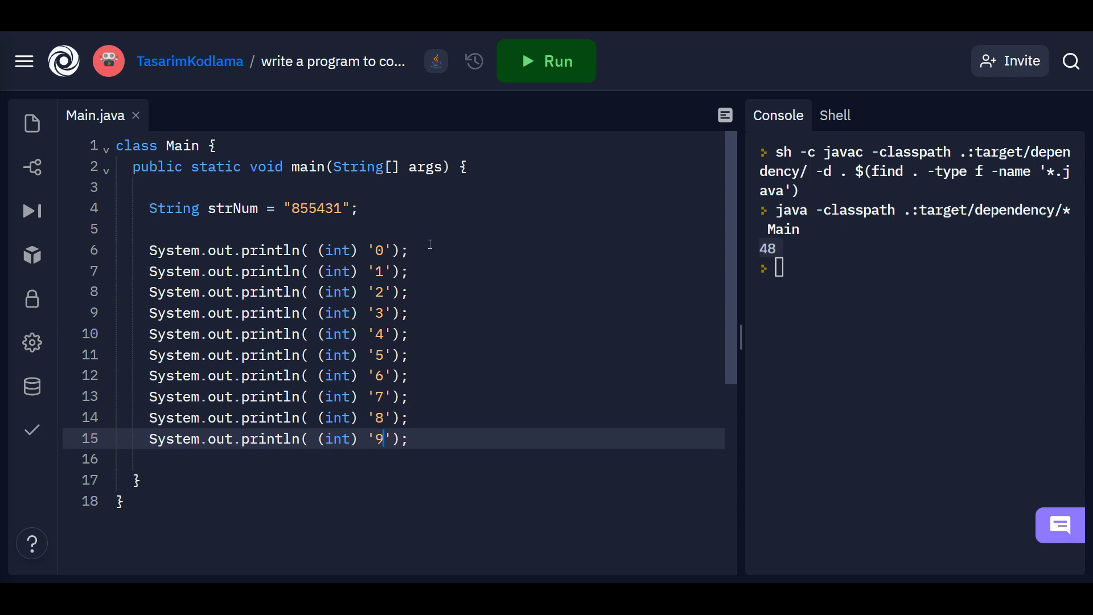
{"action": "left_click", "coordinate": [556, 65]}
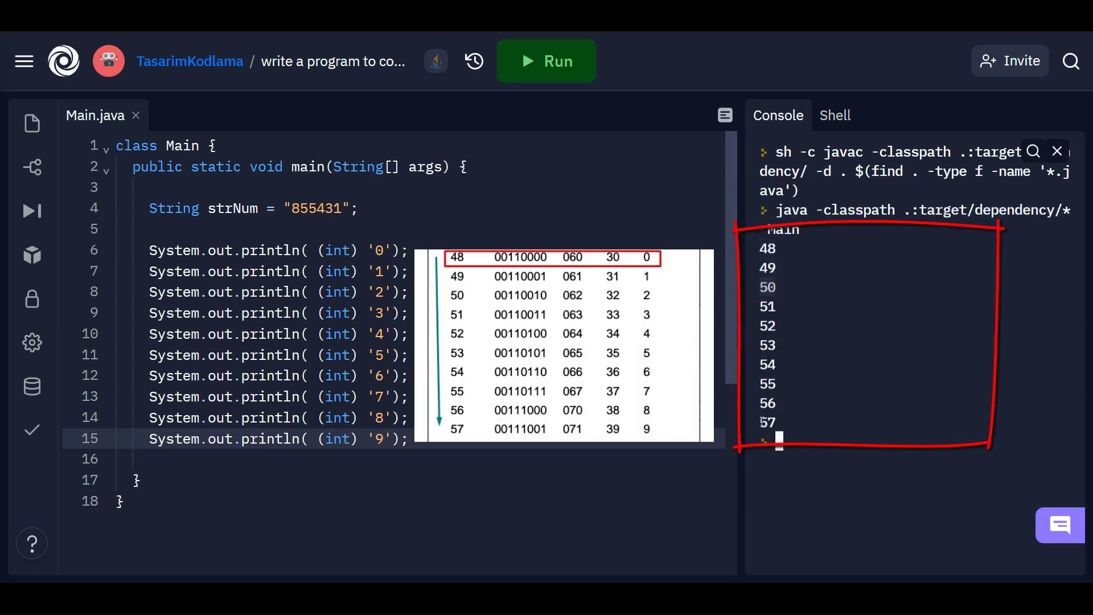
{"action": "left_click", "coordinate": [409, 417]}
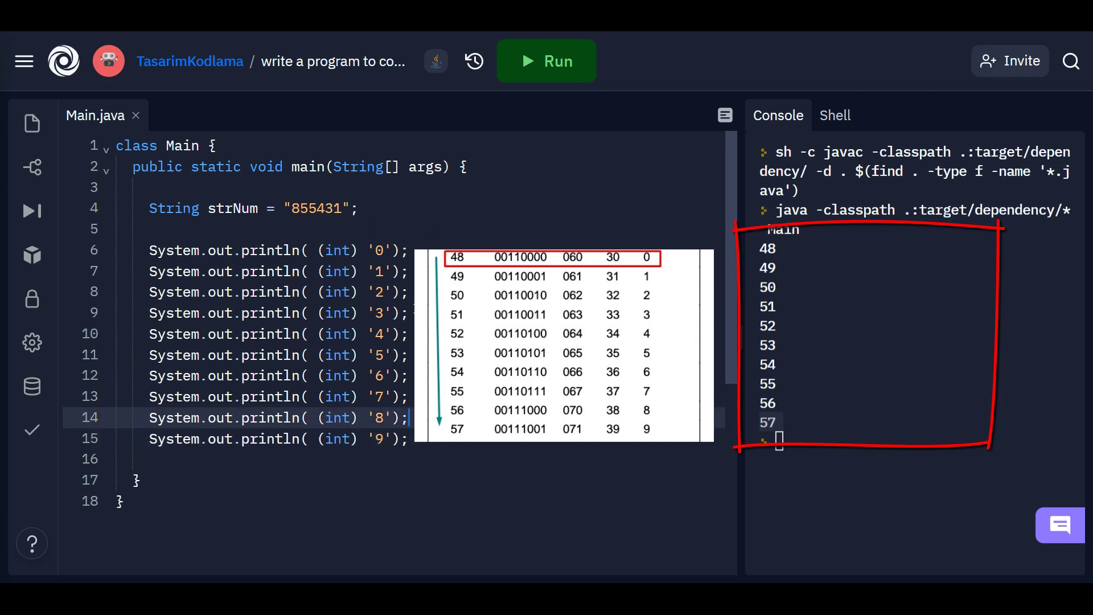
Delete the ten println lines, rerun, and add int intNum = 0 plus a for loop over strNum
{"action": "left_click_drag", "start_coordinate": [418, 444], "coordinate": [119, 250]}
{"action": "key", "text": "BackSpace"}
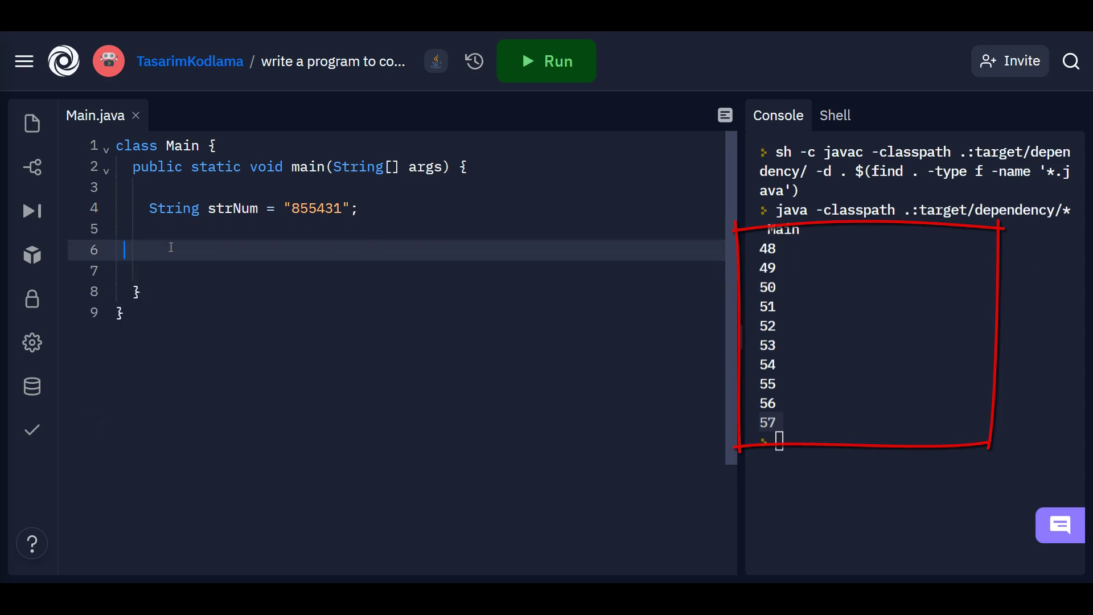
{"action": "left_click", "coordinate": [561, 75]}
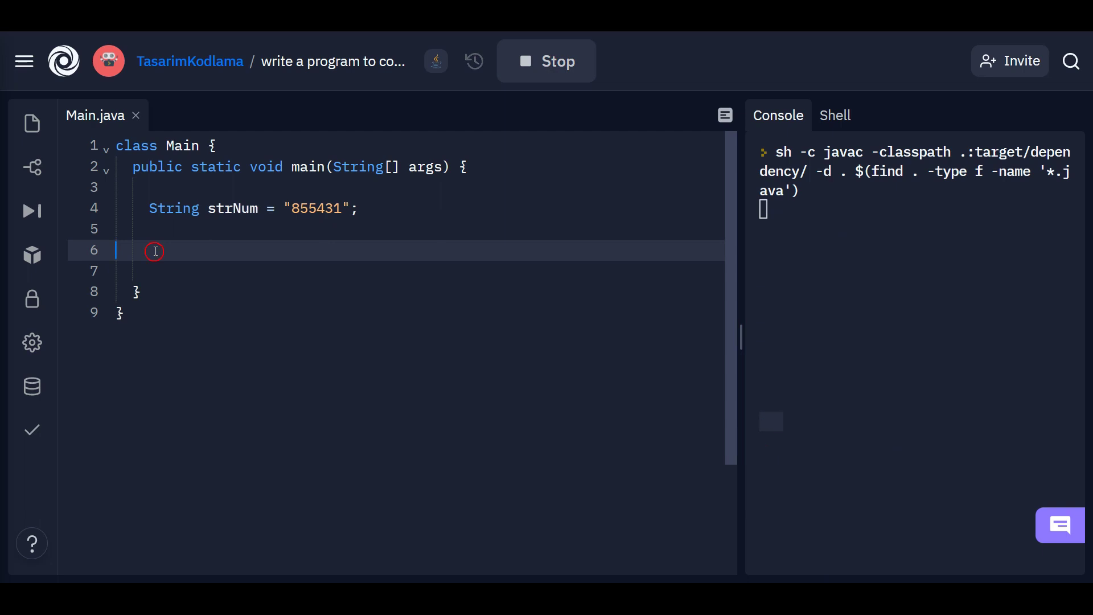
{"action": "type", "text": "int intNum = 0;"}
{"action": "key", "text": "Return"}
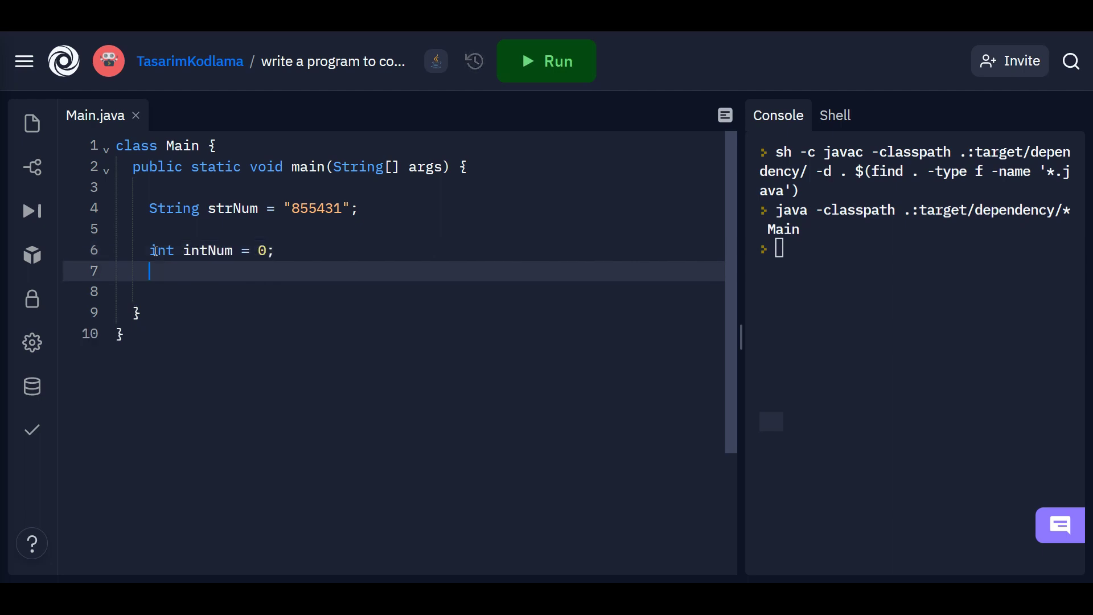
{"action": "type", "text": "for(int i ="}
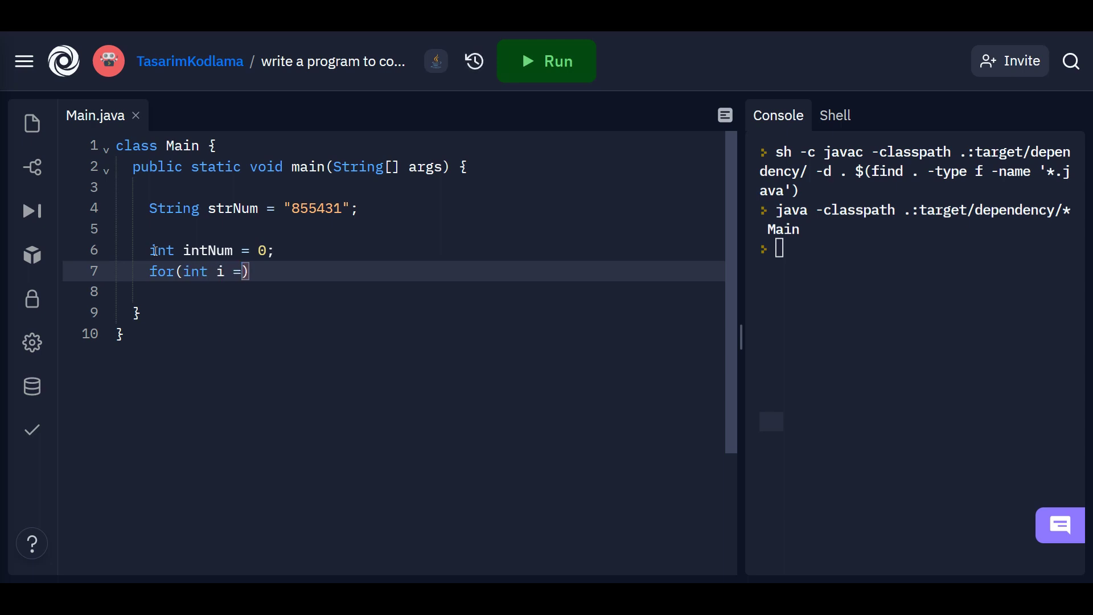
{"action": "type", "text": " 0; i"}
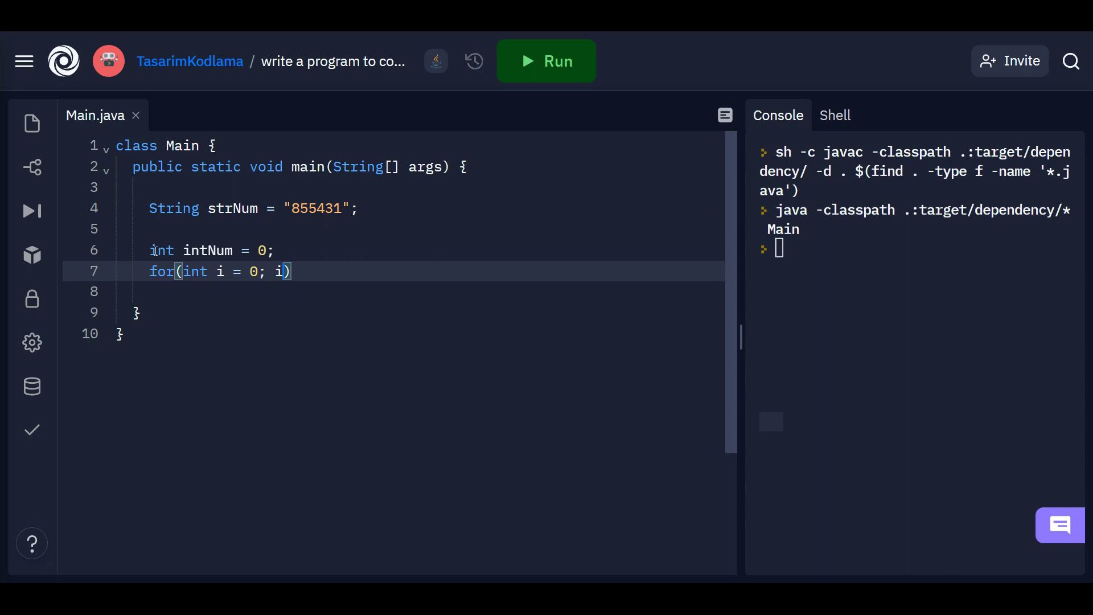
{"action": "type", "text": "< srt"}
{"action": "key", "text": "BackSpace"}
{"action": "key", "text": "BackSpace"}
{"action": "type", "text": "trNum.length(); i++"}
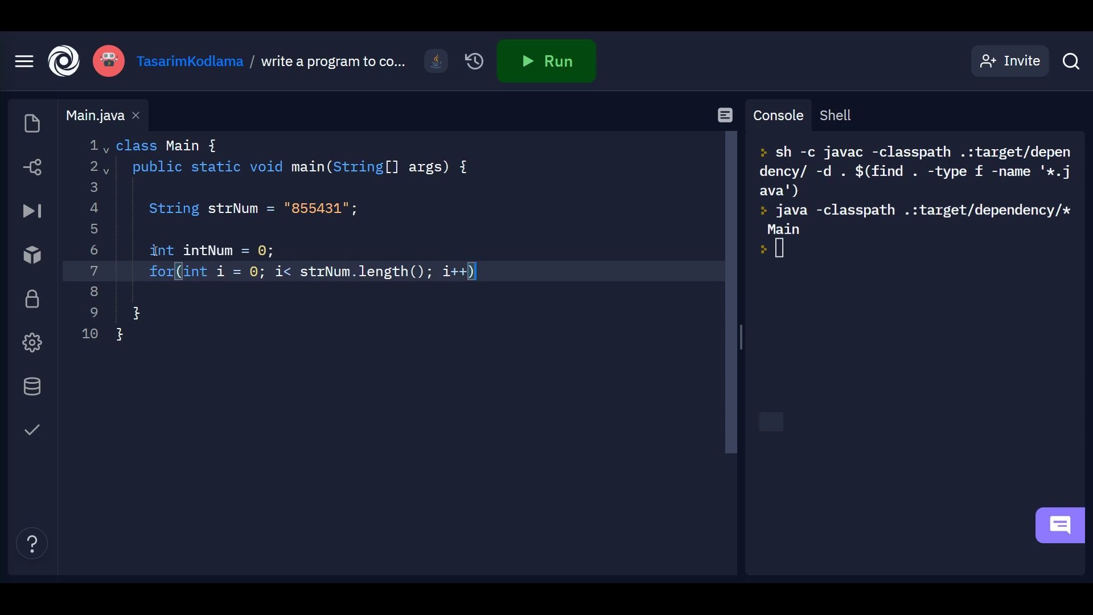
{"action": "type", "text": "){"}
Write the two intNum update lines, add println(strNum) and println(intNum), and run to get 855431 twice
{"action": "key", "text": "Return"}
{"action": "key", "text": "Return"}
{"action": "type", "text": "in"}
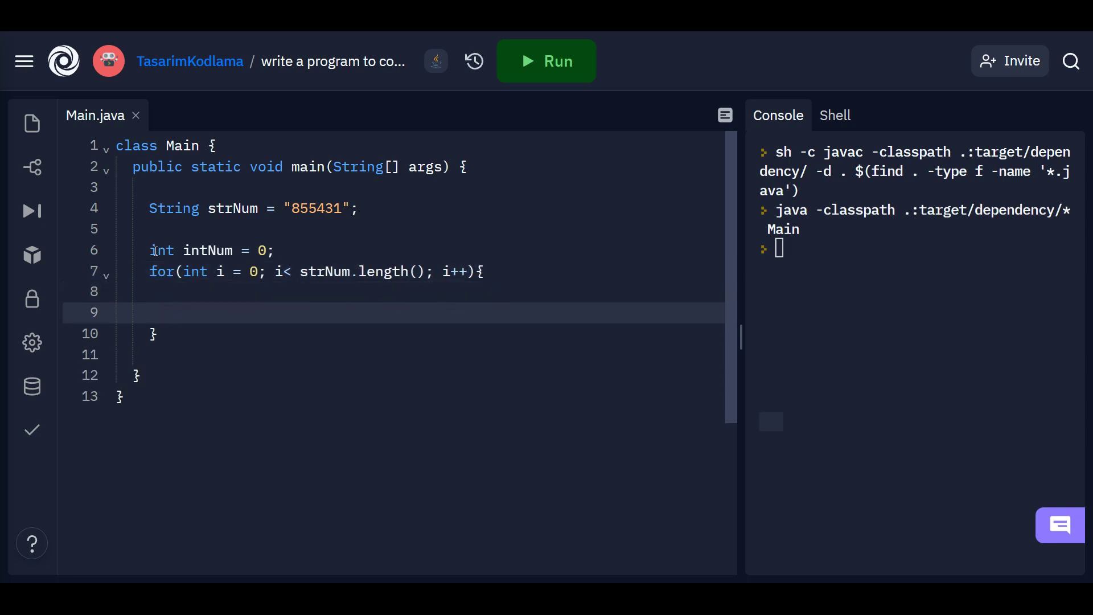
{"action": "type", "text": "tNum = intNum * 10;"}
{"action": "key", "text": "Return"}
{"action": "type", "text": "intNum = intNum + "}
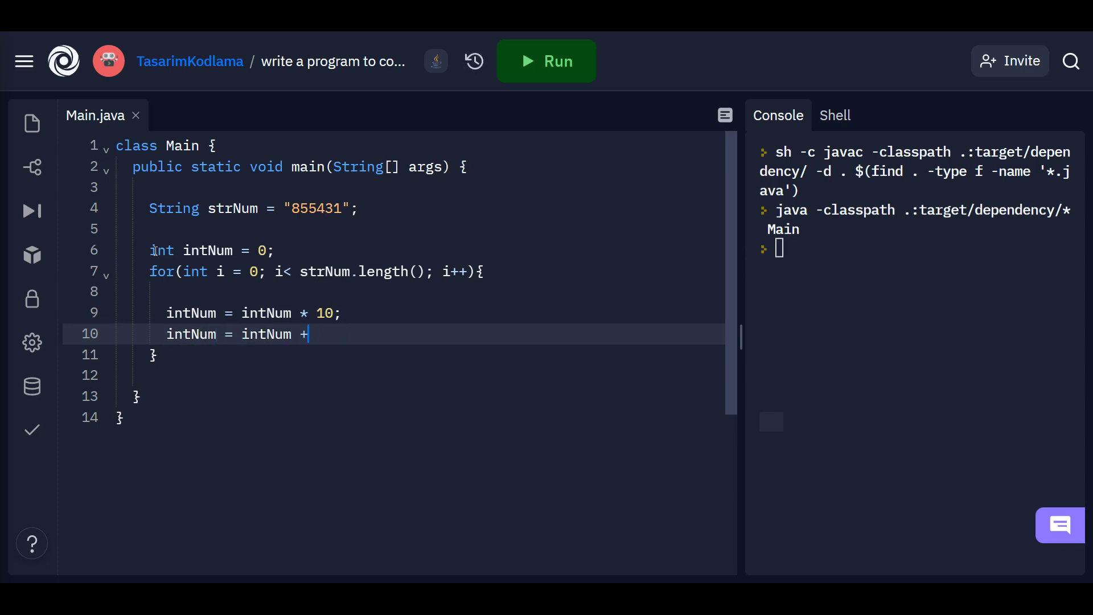
{"action": "type", "text": "(int) strNum.charAt(i) - (int) '0';"}
{"action": "key", "text": "Down"}
{"action": "key", "text": "Return"}
{"action": "key", "text": "Return"}
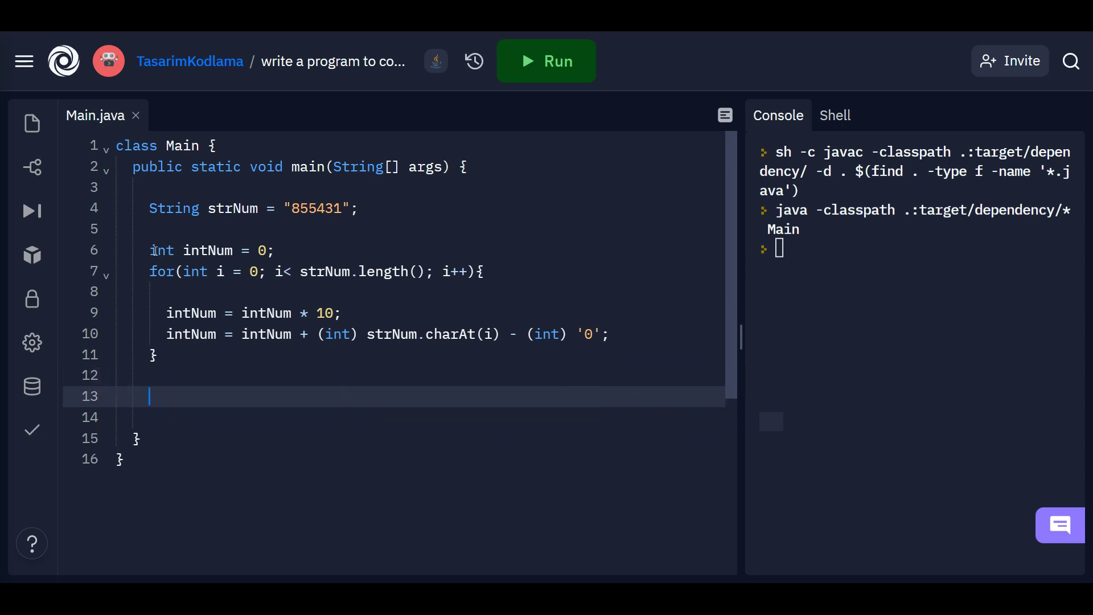
{"action": "type", "text": "System.out.println(strNum);"}
{"action": "key", "text": "Return"}
{"action": "type", "text": "System.out.println(intNum);"}
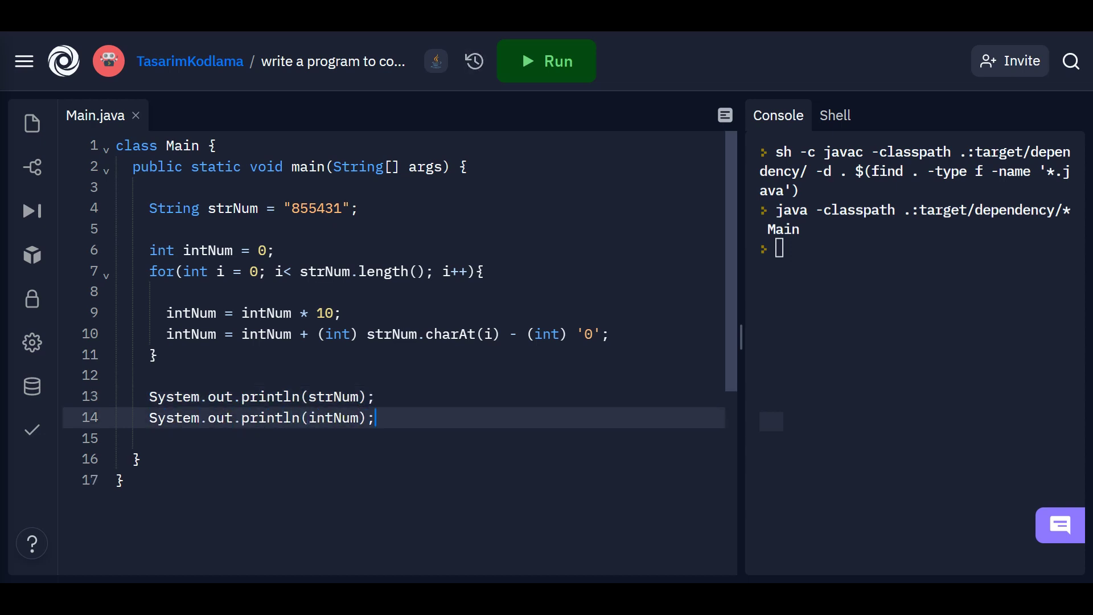
{"action": "left_click", "coordinate": [554, 67]}
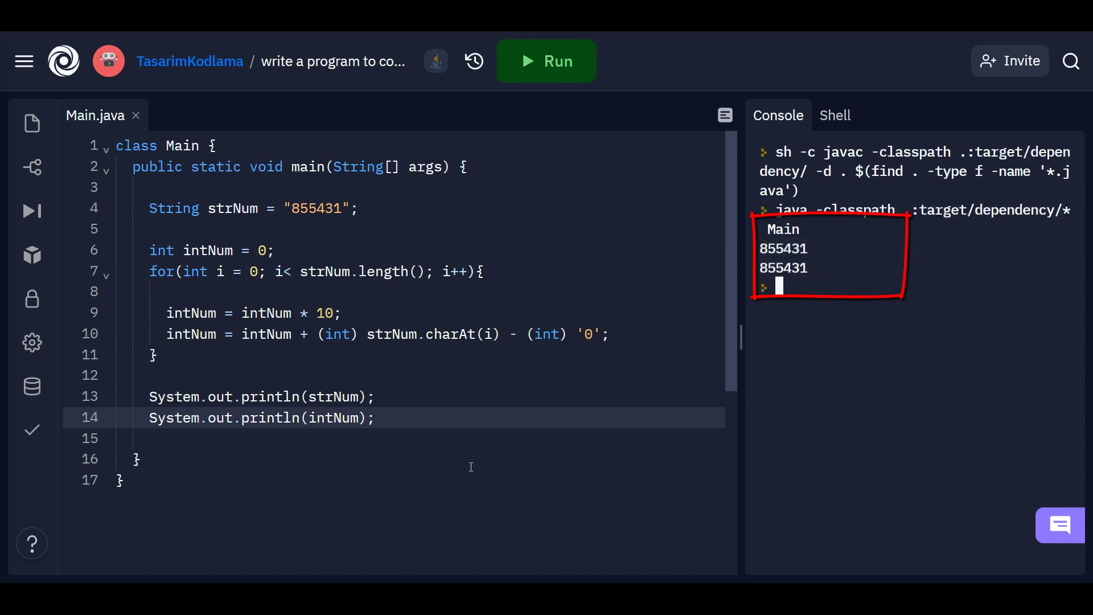
{"action": "left_click", "coordinate": [409, 441]}
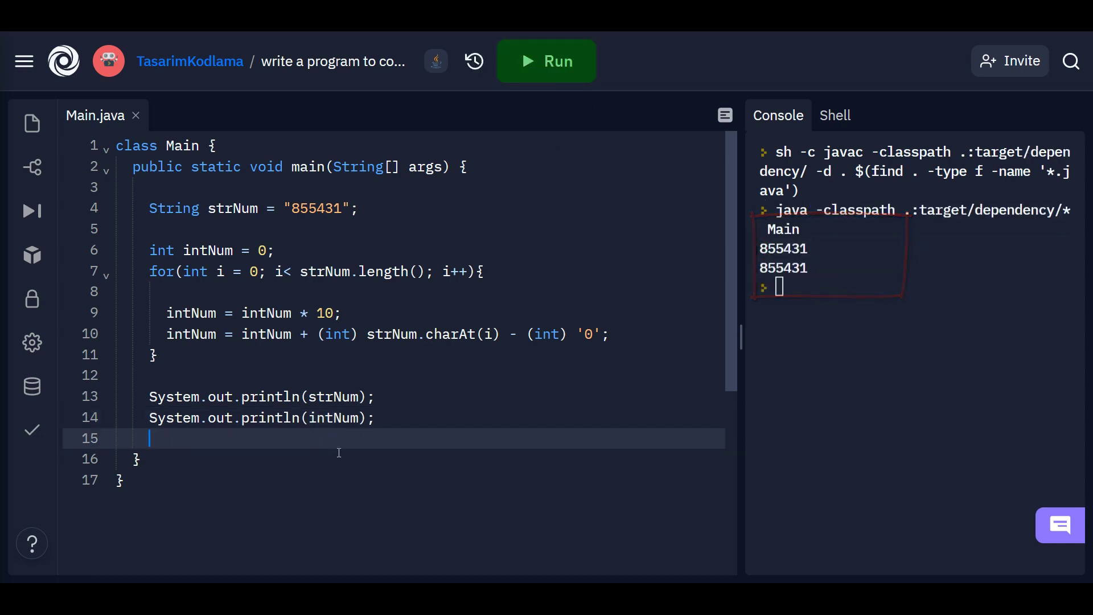